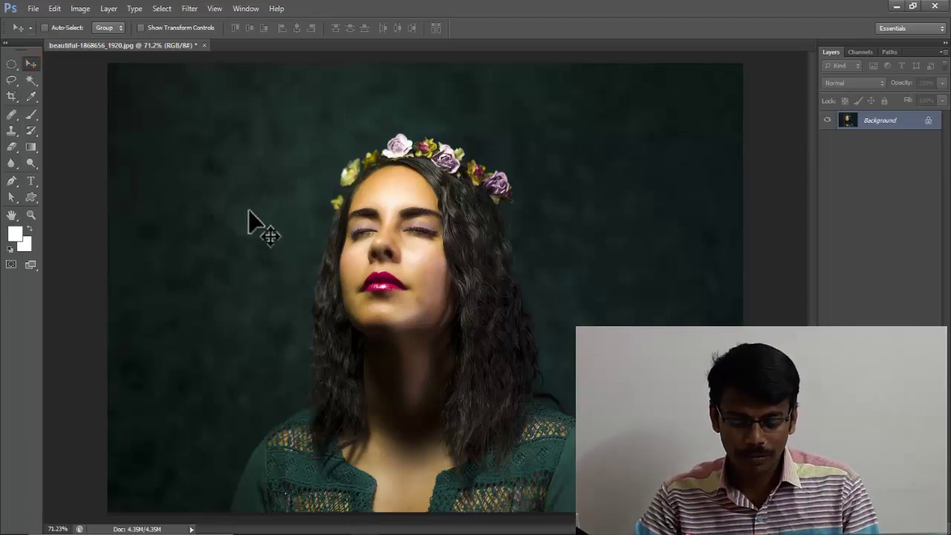
Duplicate the portrait into Layer 1 and convert it to a smart object.
key(ctrl+j)
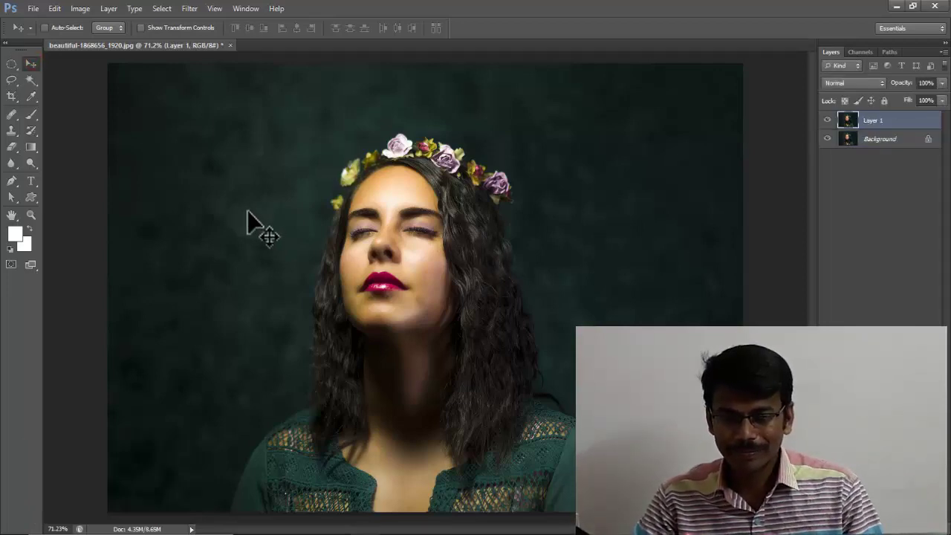
mouse_move(873, 120)
mouse_down()
mouse_move(879, 133)
mouse_move(881, 121)
mouse_up()
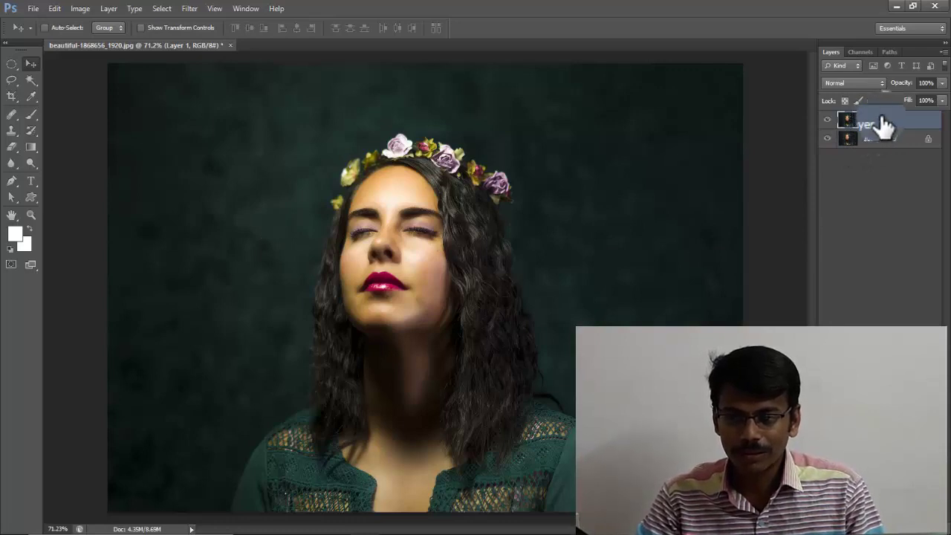
right_click(881, 118)
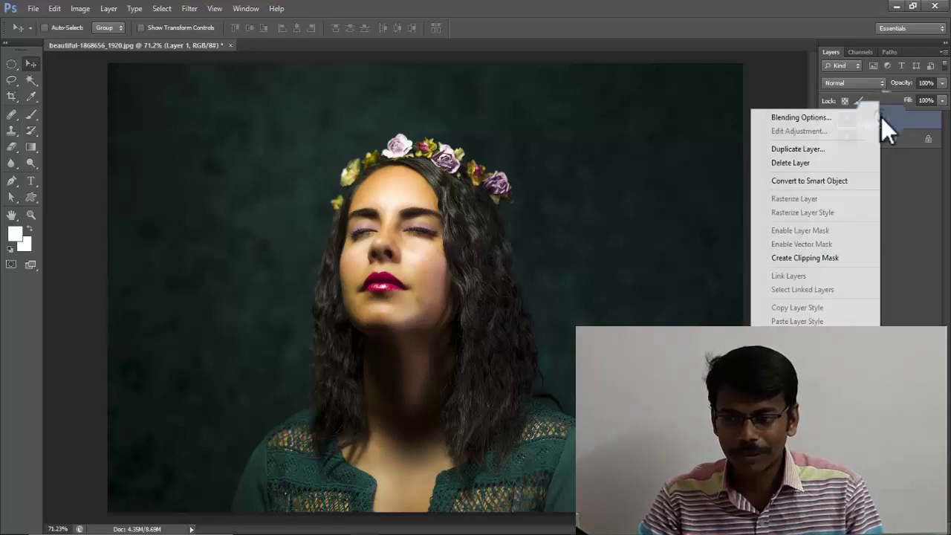
click(843, 183)
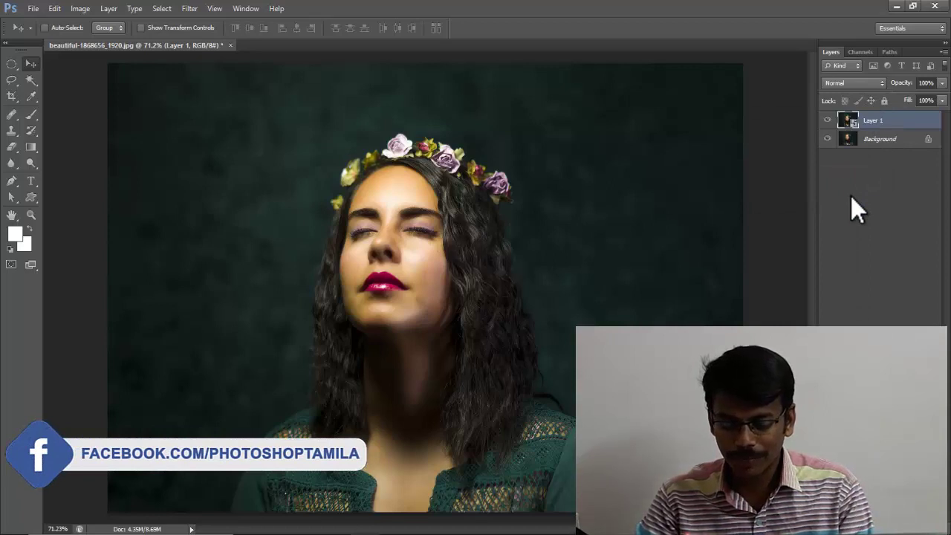
Make two more copies, Layer 1 copy and Layer 1 copy 2, and select all three layers.
key(ctrl+j)
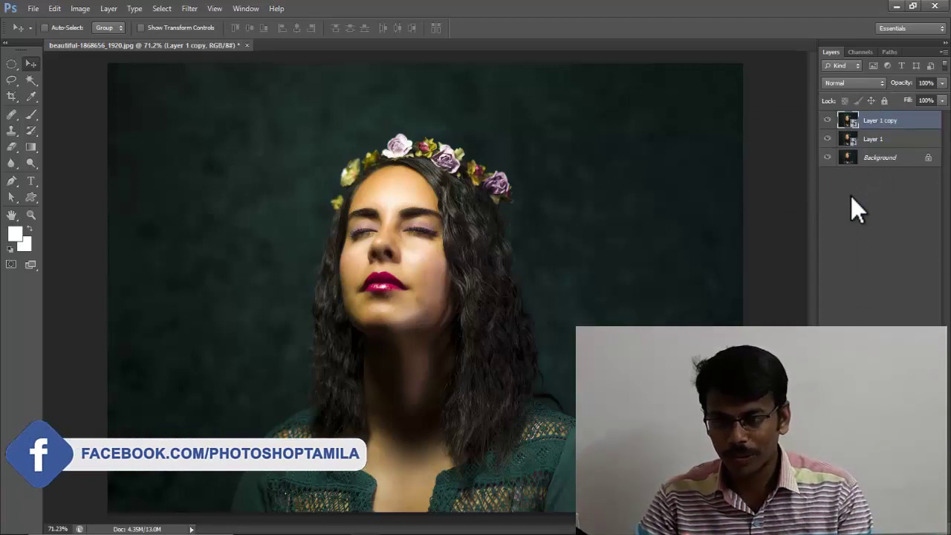
key(ctrl+j)
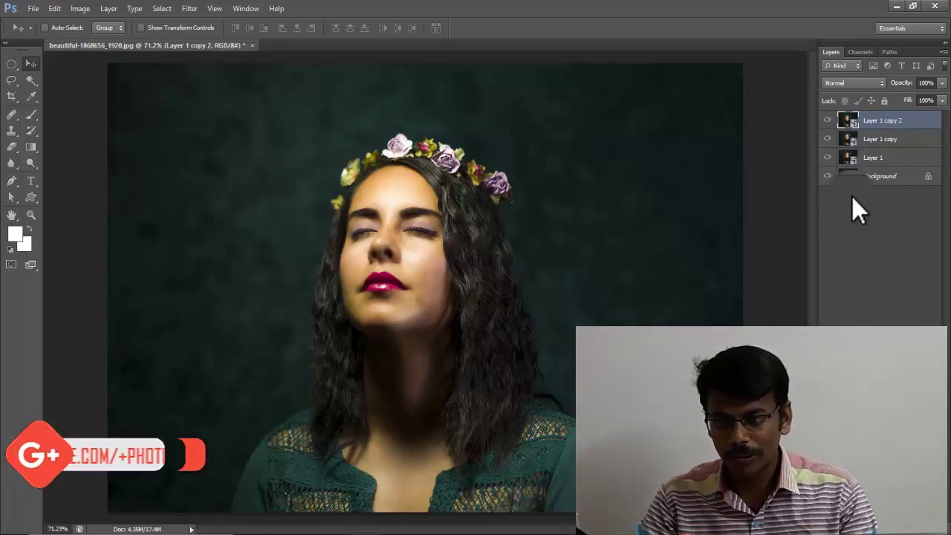
shift+click(882, 156)
mouse_move(887, 127)
mouse_down()
mouse_move(884, 168)
mouse_move(885, 157)
mouse_up()
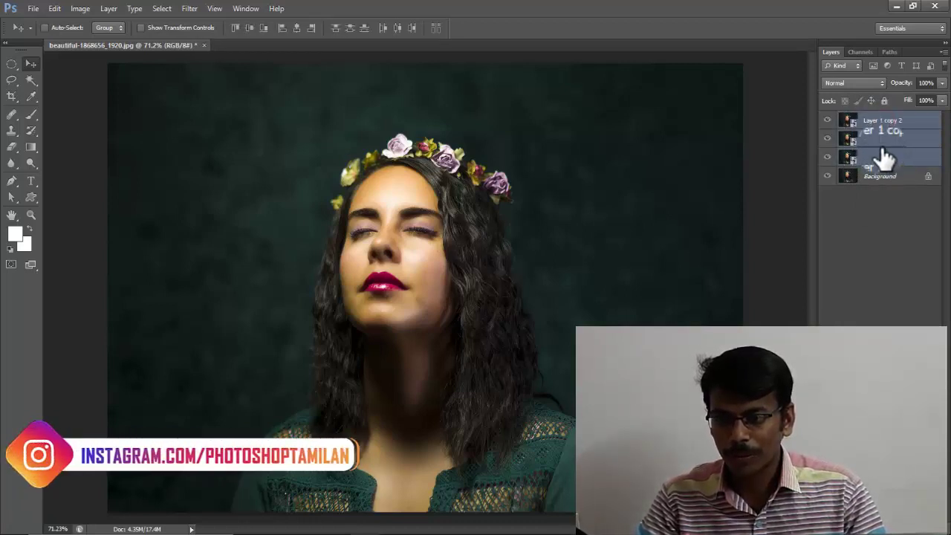
mouse_move(884, 158)
mouse_down()
mouse_move(884, 168)
mouse_move(884, 159)
mouse_up()
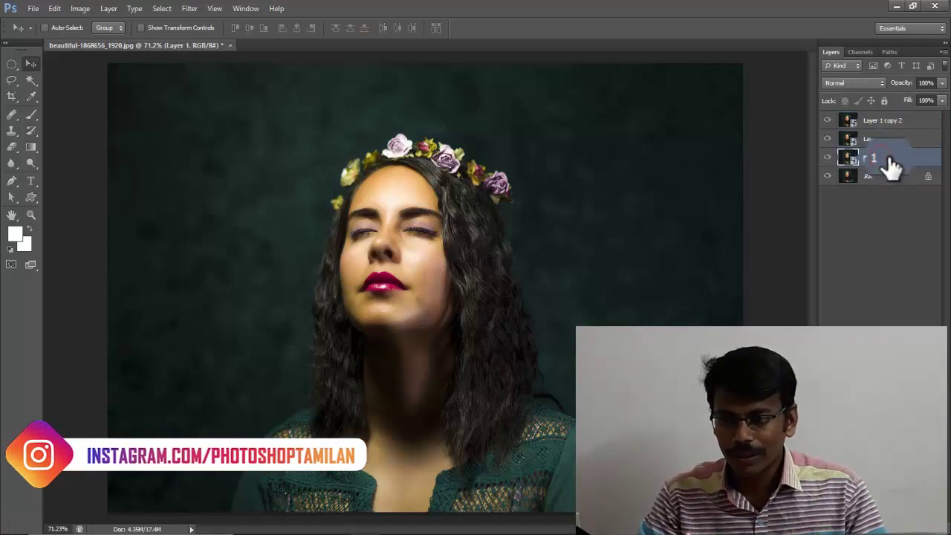
Hide Layer 1 copy and Layer 1 copy 2, and set Layer 1 to Luminosity blending.
click(827, 139)
click(827, 119)
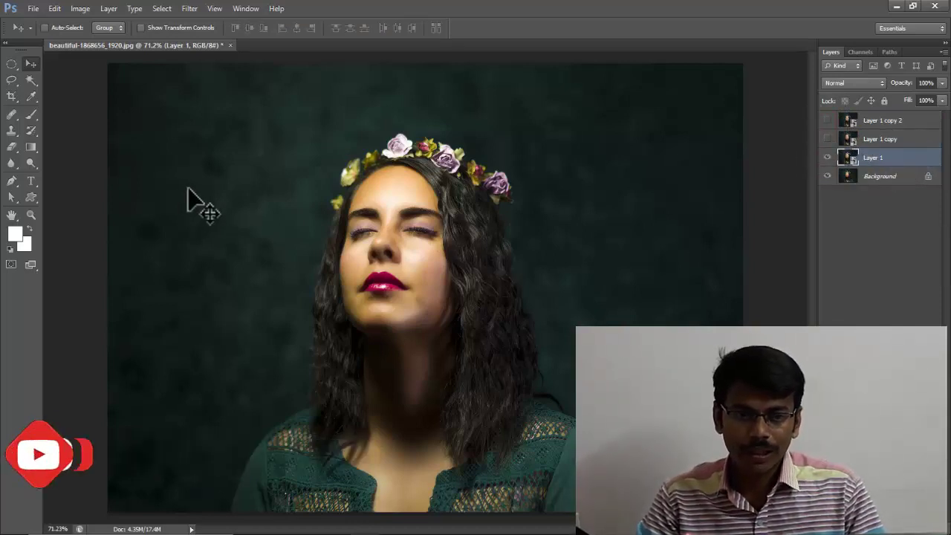
click(849, 83)
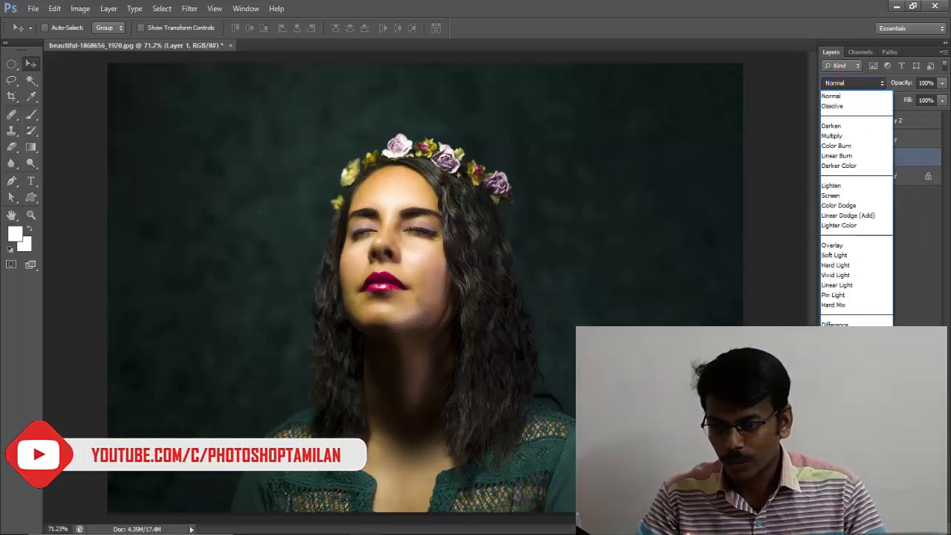
key(Escape)
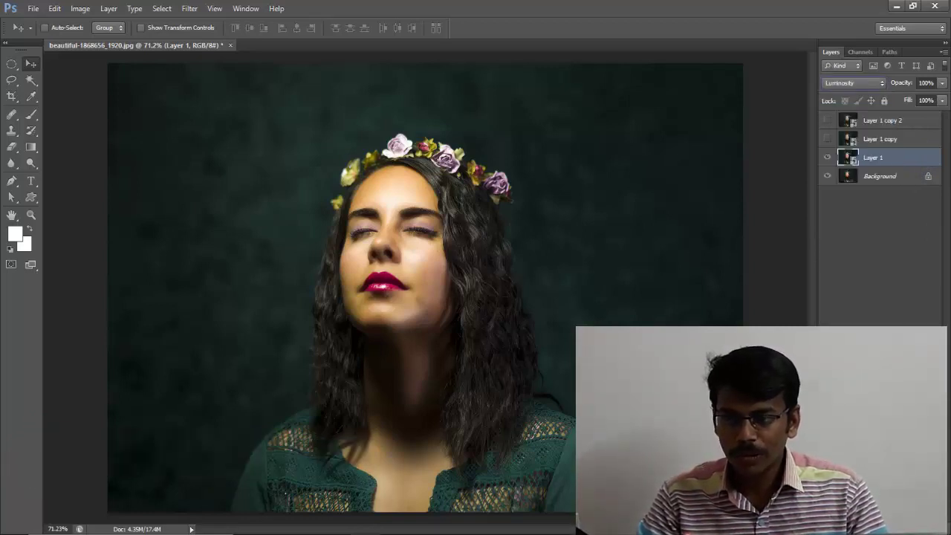
click(192, 8)
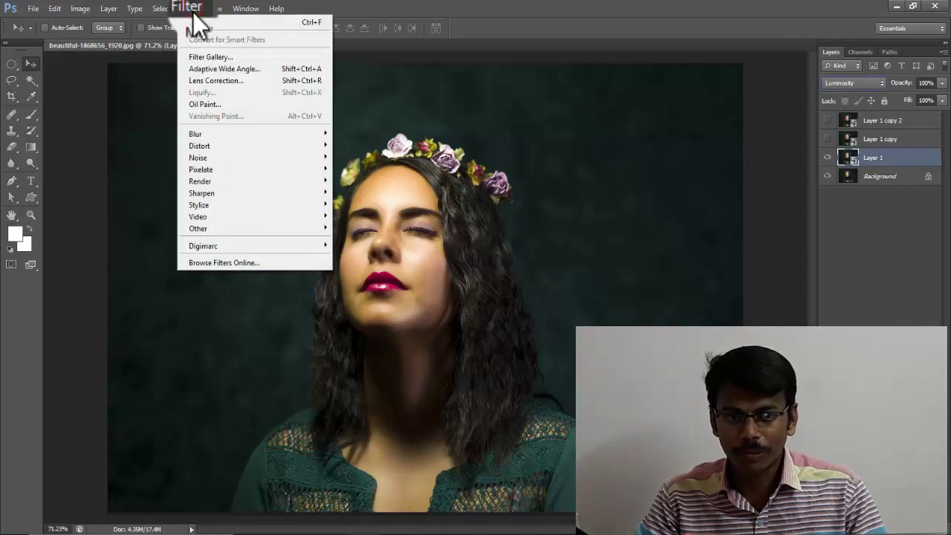
Apply a Filter Gallery Cutout to Layer 1 with 5 levels, edge simplicity 4, edge fidelity 2.
click(194, 57)
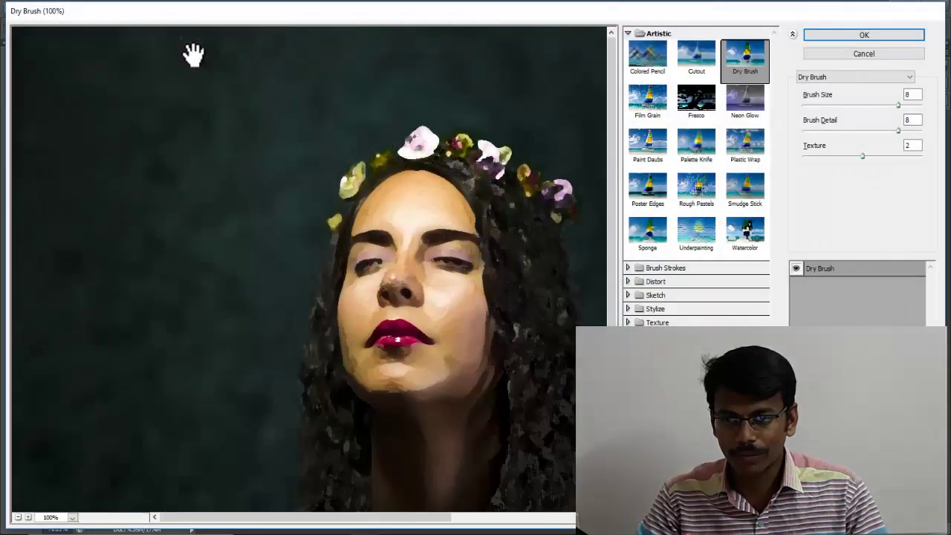
click(699, 55)
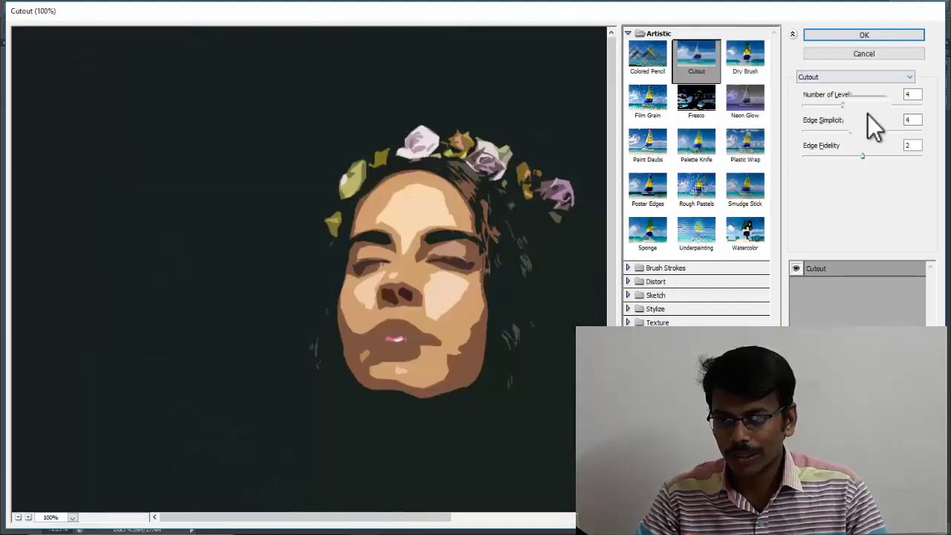
double_click(908, 94)
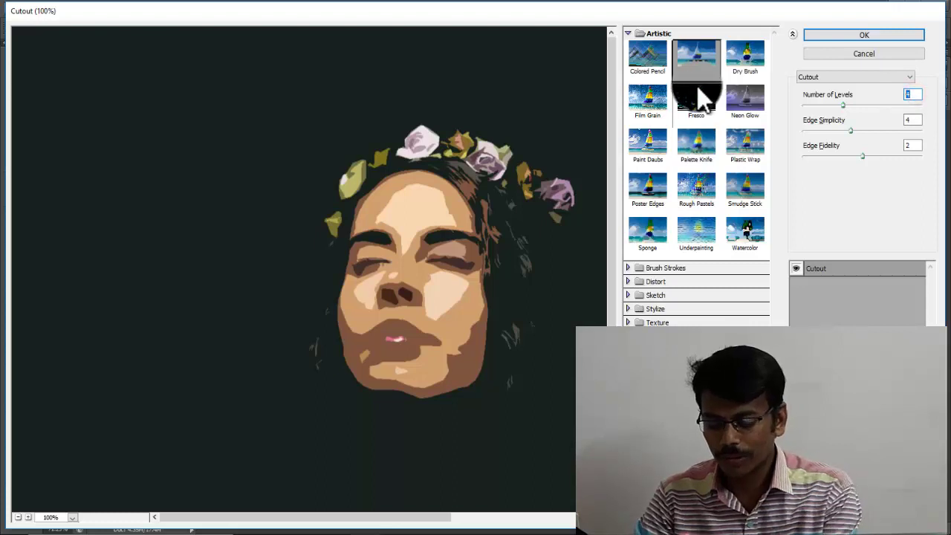
text(5)
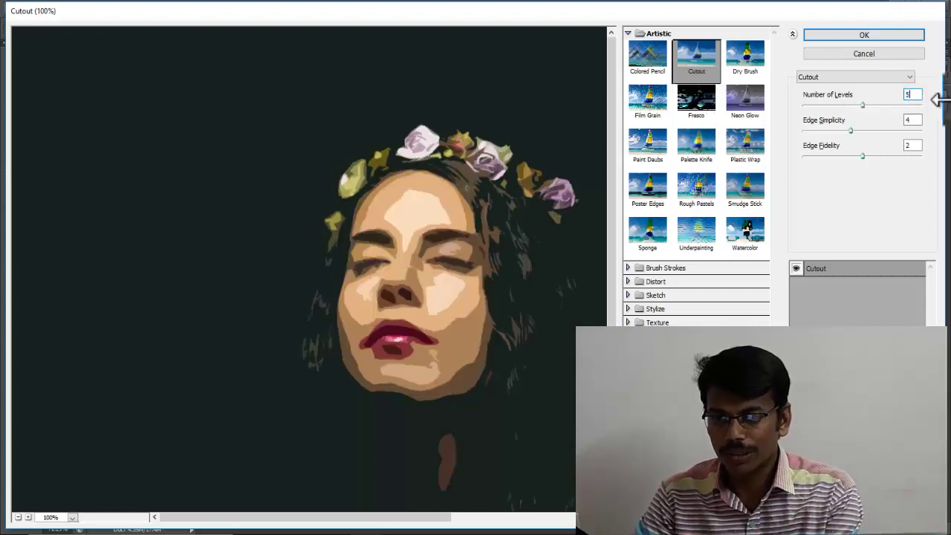
double_click(913, 120)
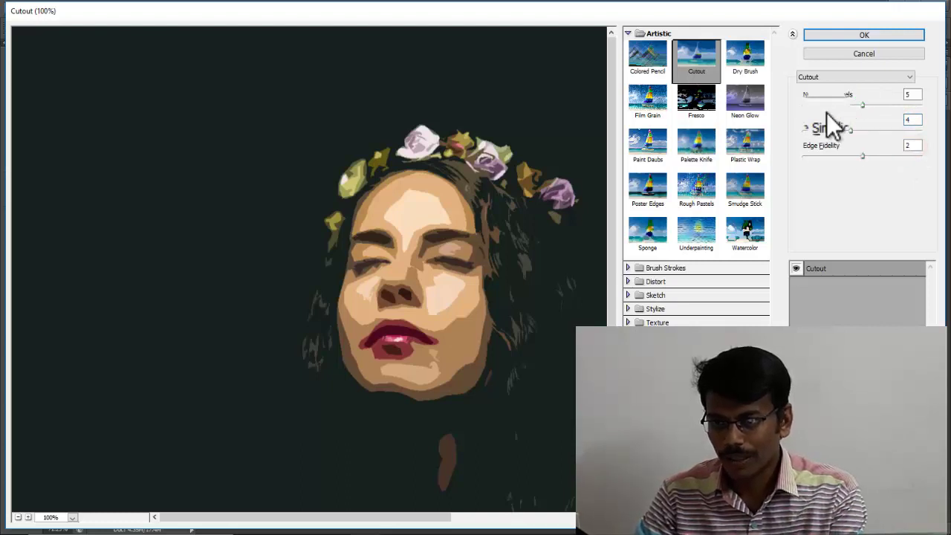
key(Tab)
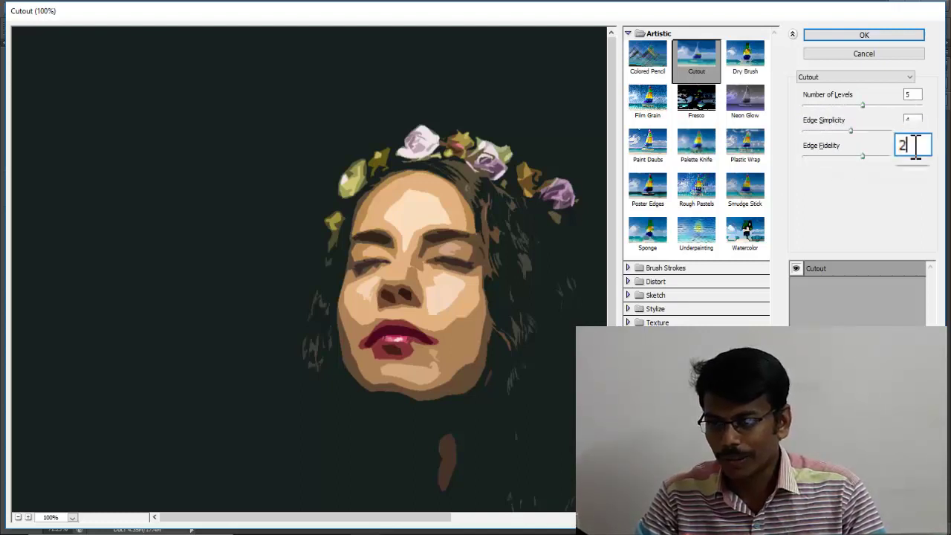
click(865, 35)
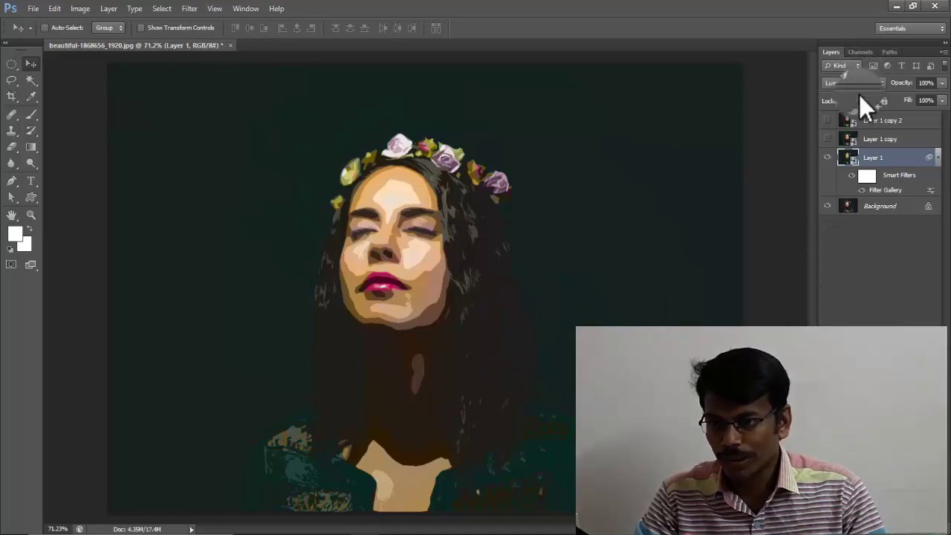
Keep Layer 1 in Luminosity blending, hide it, and make Layer 1 copy visible and active.
click(855, 82)
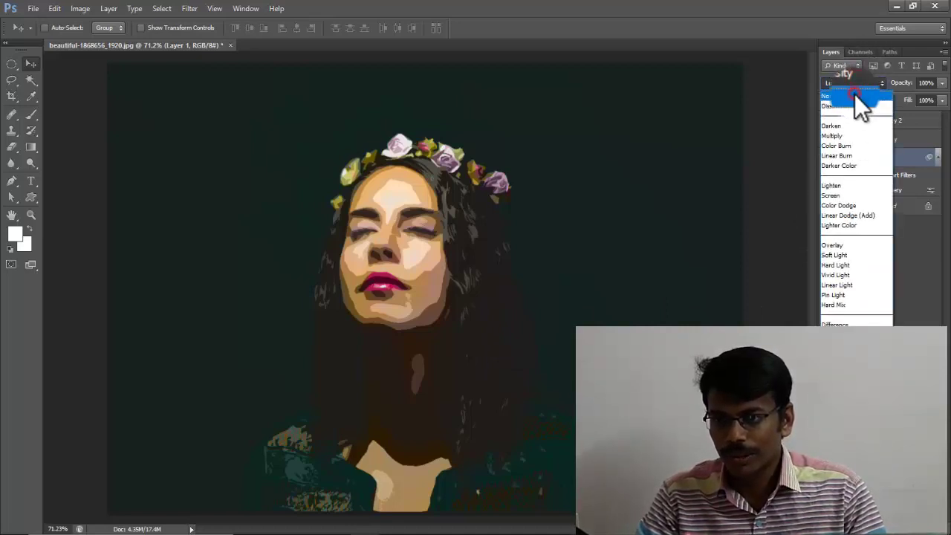
click(855, 94)
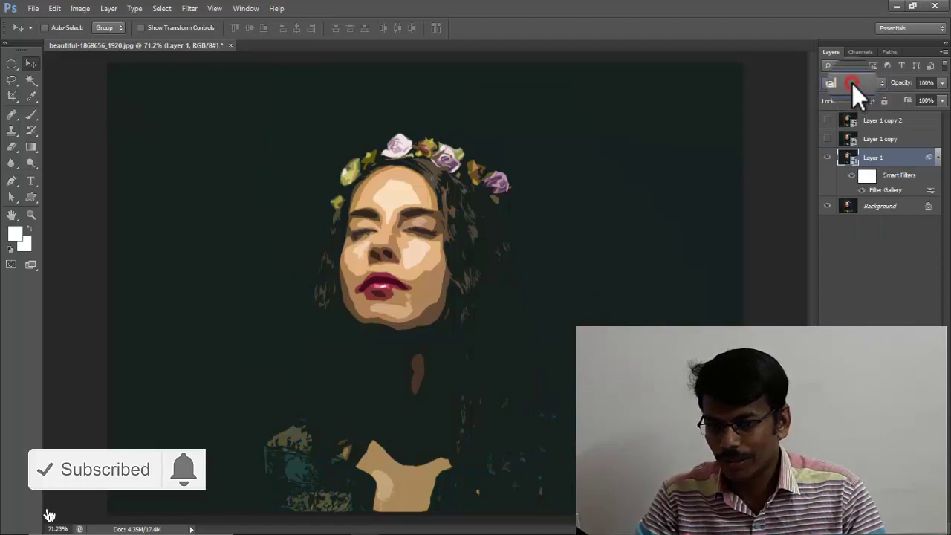
click(852, 82)
click(847, 319)
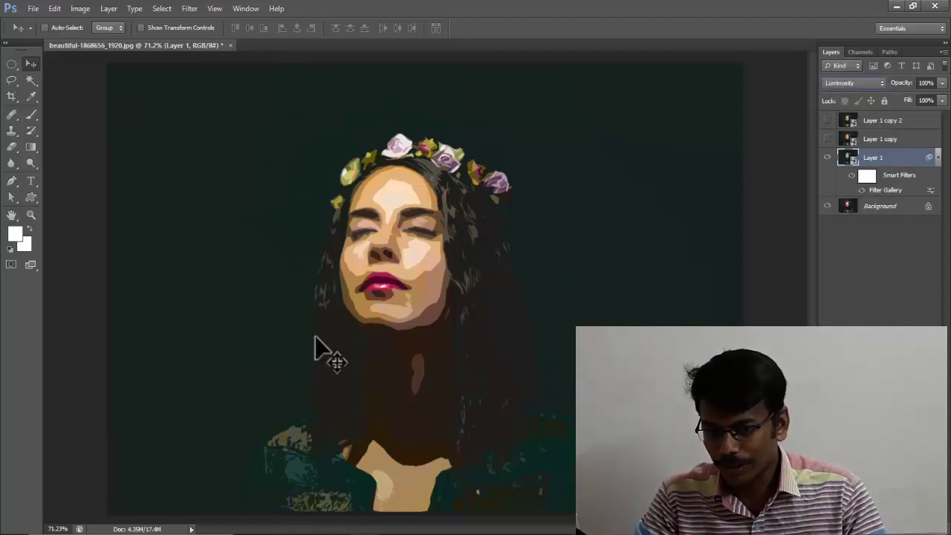
click(827, 157)
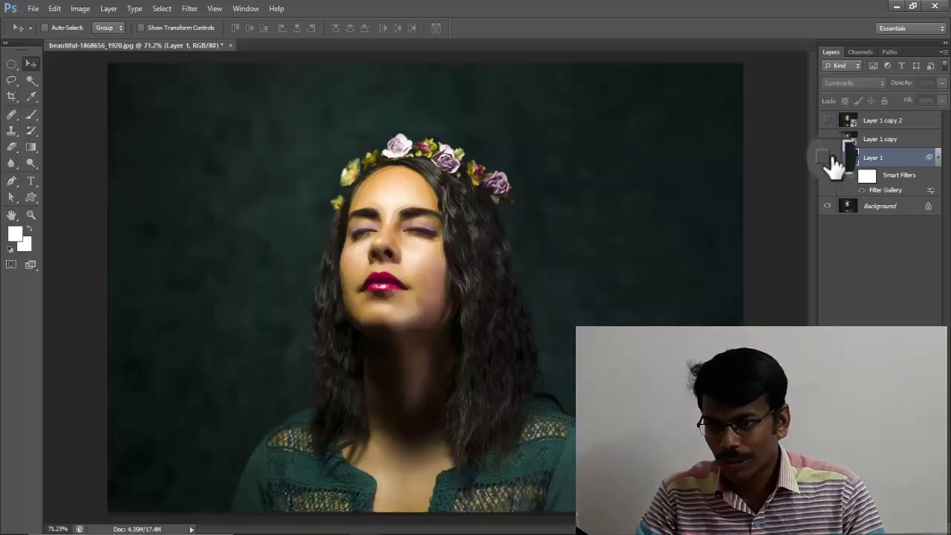
drag(828, 143, 901, 146)
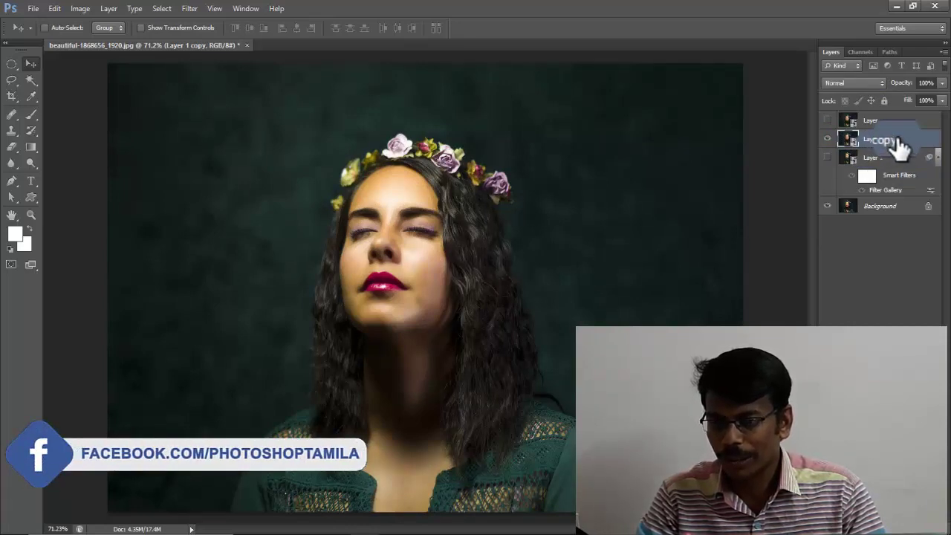
drag(899, 146, 892, 146)
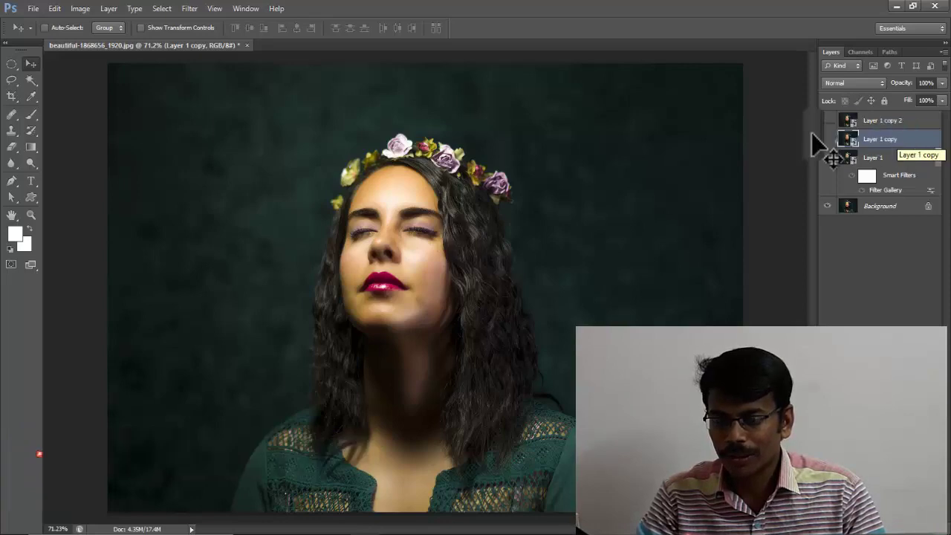
Open the Filter Gallery on Layer 1 copy with Dry Brush, framing the face in the preview.
click(191, 9)
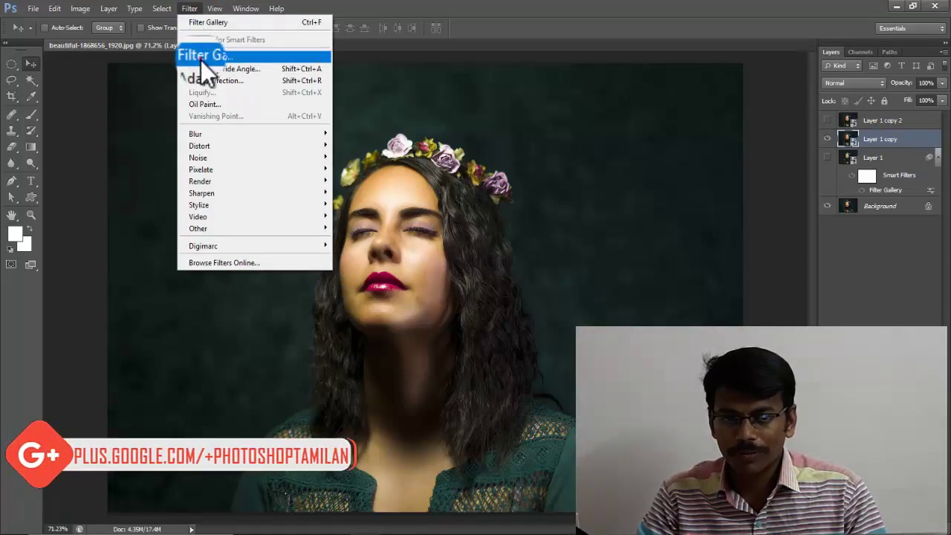
click(205, 57)
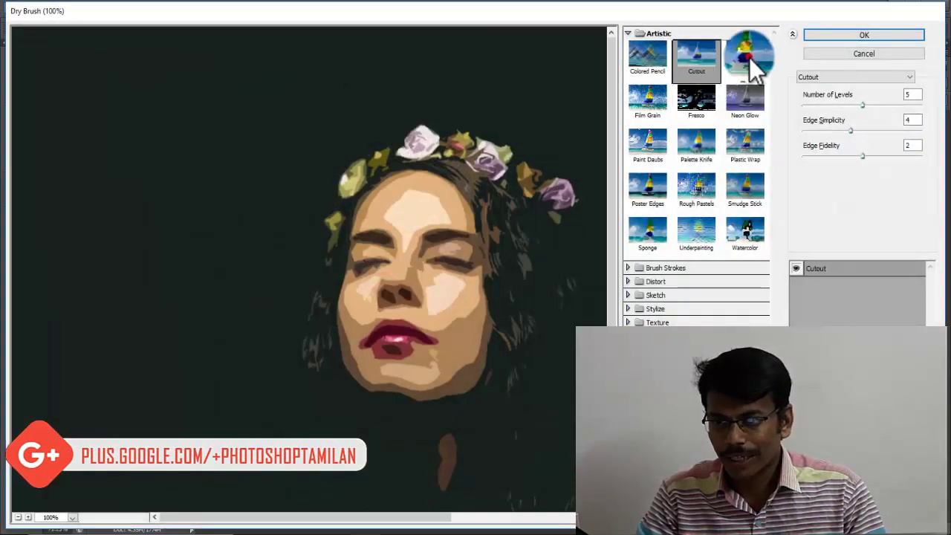
click(749, 58)
drag(507, 247, 283, 160)
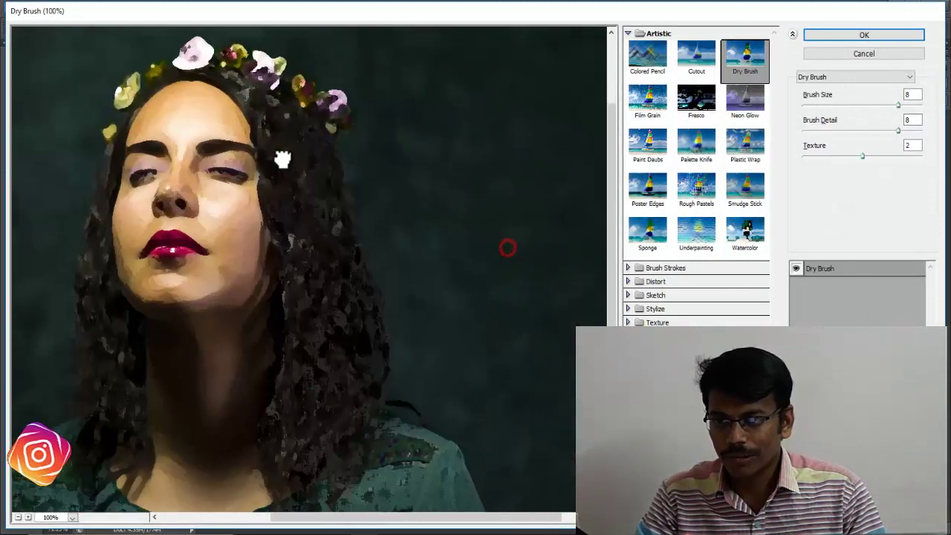
drag(371, 216, 460, 227)
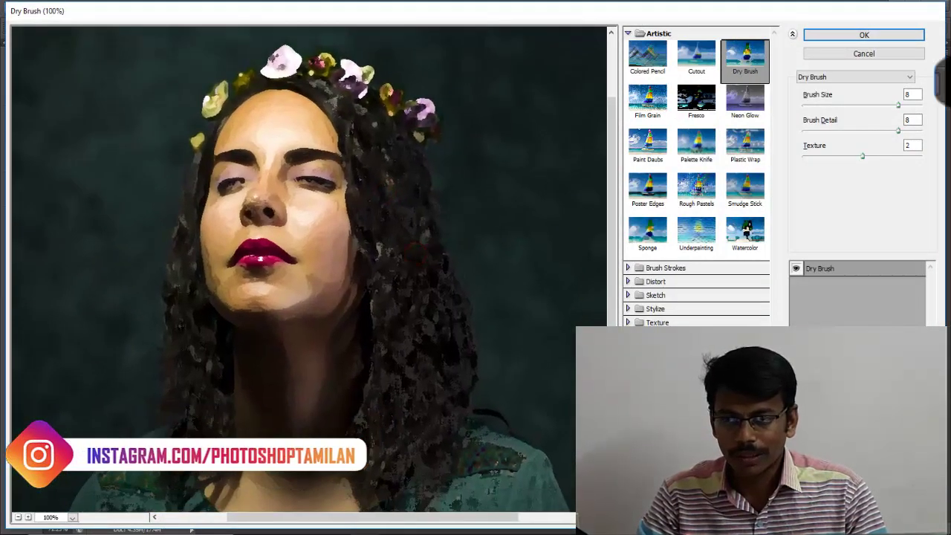
Set Dry Brush to Brush Size 7, Brush Detail 7 and Texture 2, then raise the size slightly.
double_click(910, 94)
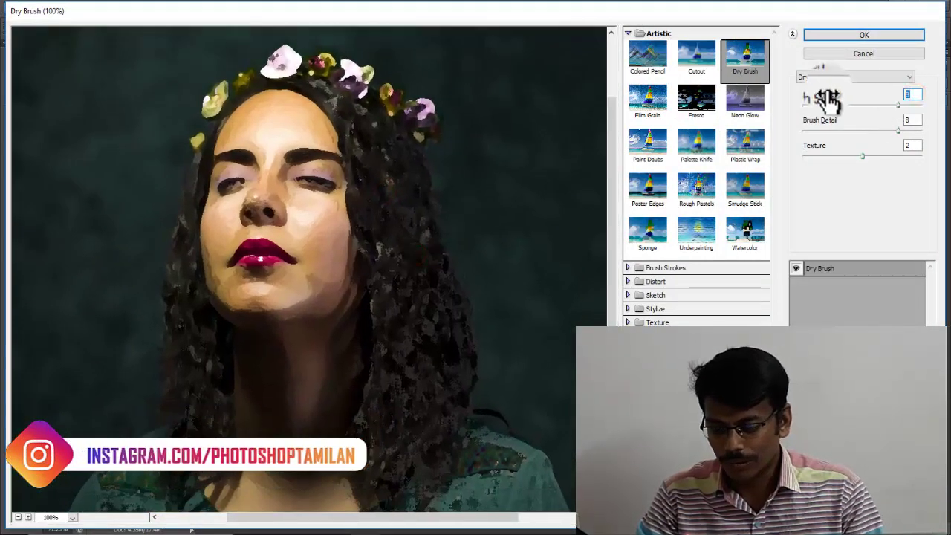
text(7)
double_click(913, 120)
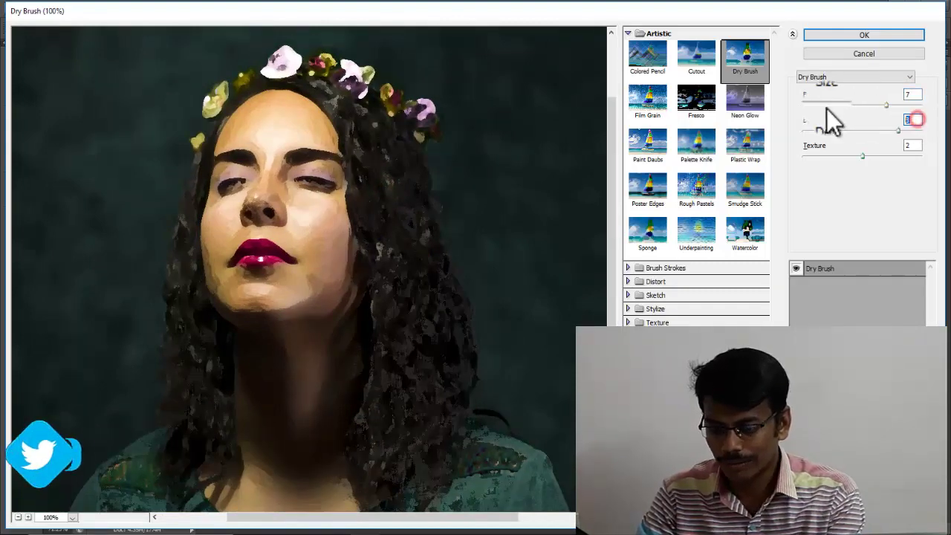
text(7)
double_click(913, 145)
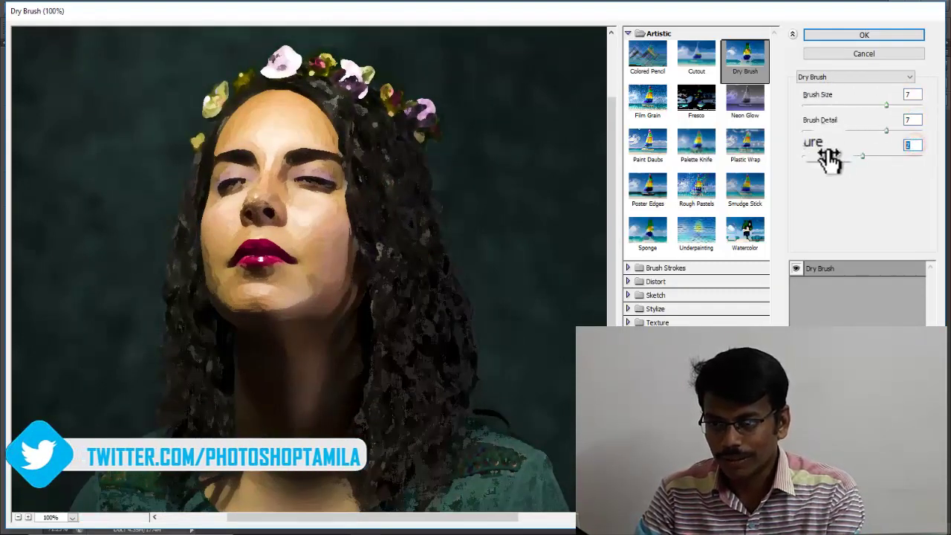
text(2)
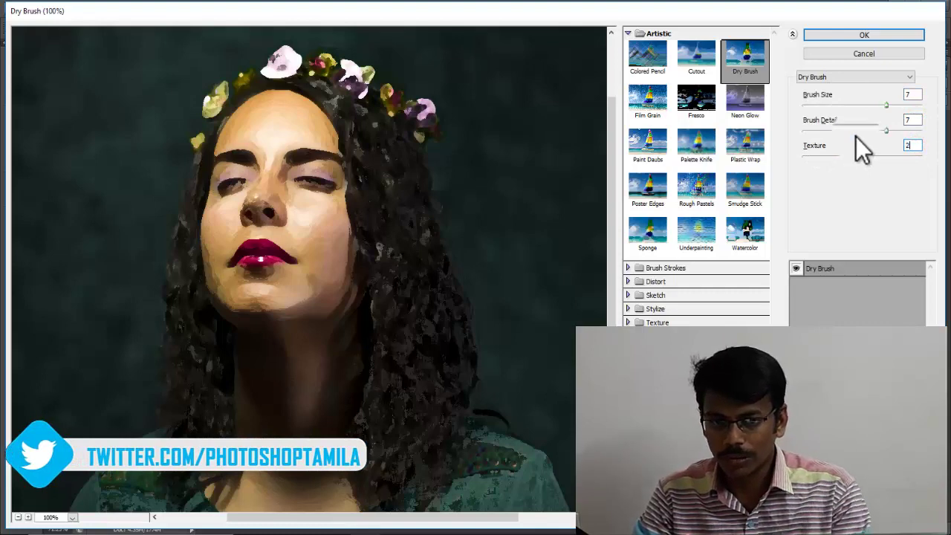
drag(369, 187, 432, 180)
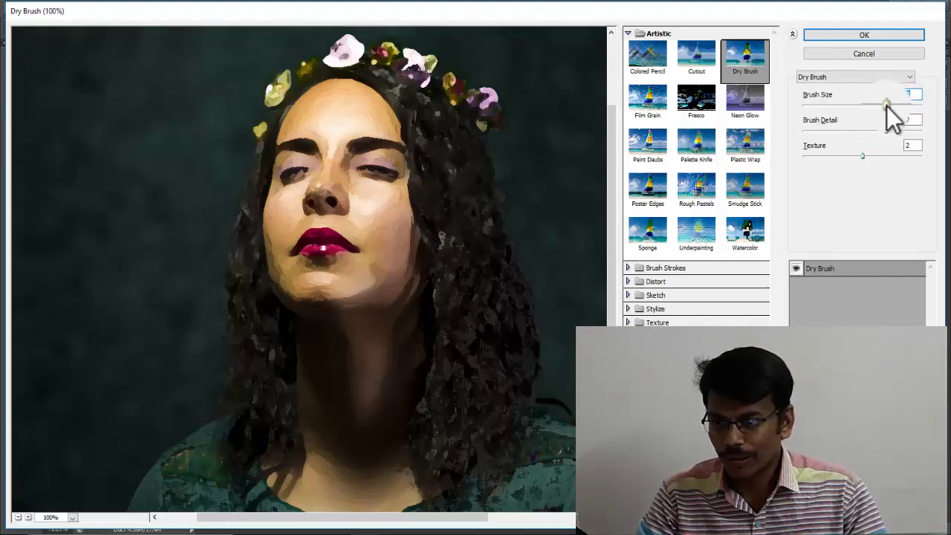
drag(886, 104, 890, 105)
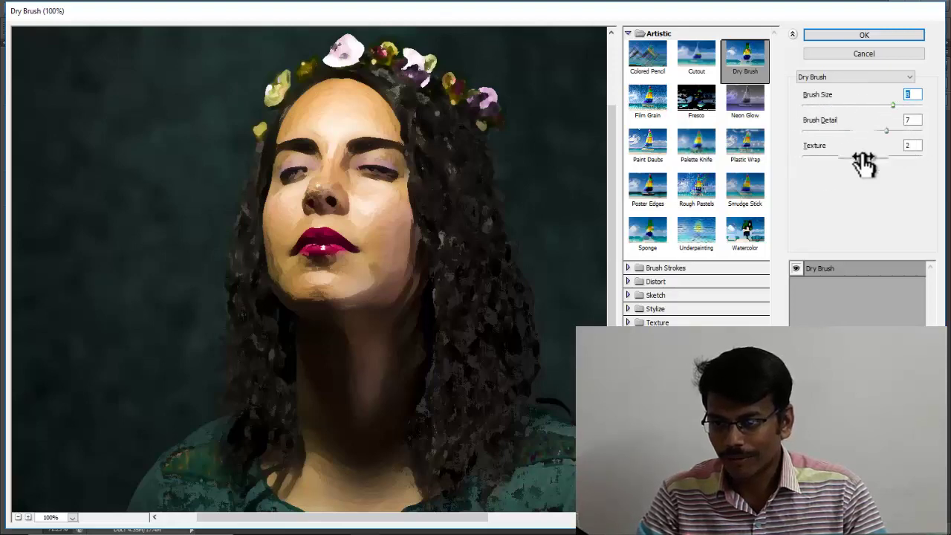
Apply the Dry Brush filter and set Layer 1 copy to Screen blending.
click(845, 33)
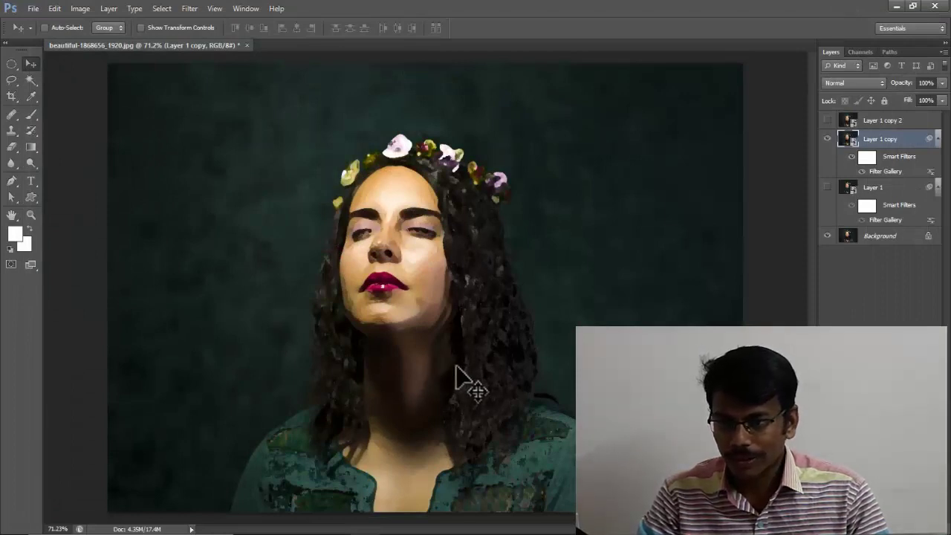
click(844, 83)
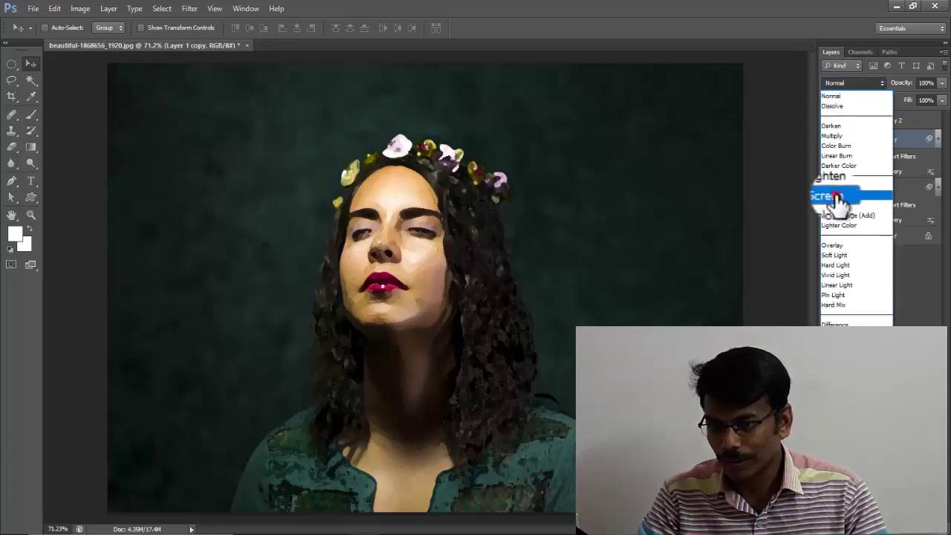
click(837, 196)
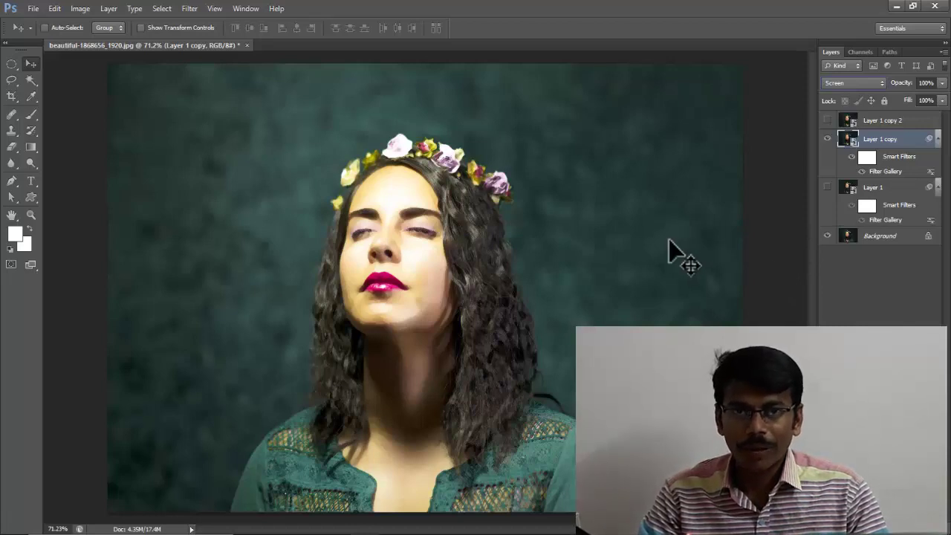
Hide Layer 1 copy and show Layer 1 copy 2.
mouse_move(891, 120)
mouse_down()
mouse_move(906, 132)
mouse_move(828, 127)
mouse_move(824, 149)
mouse_up()
click(827, 139)
click(827, 121)
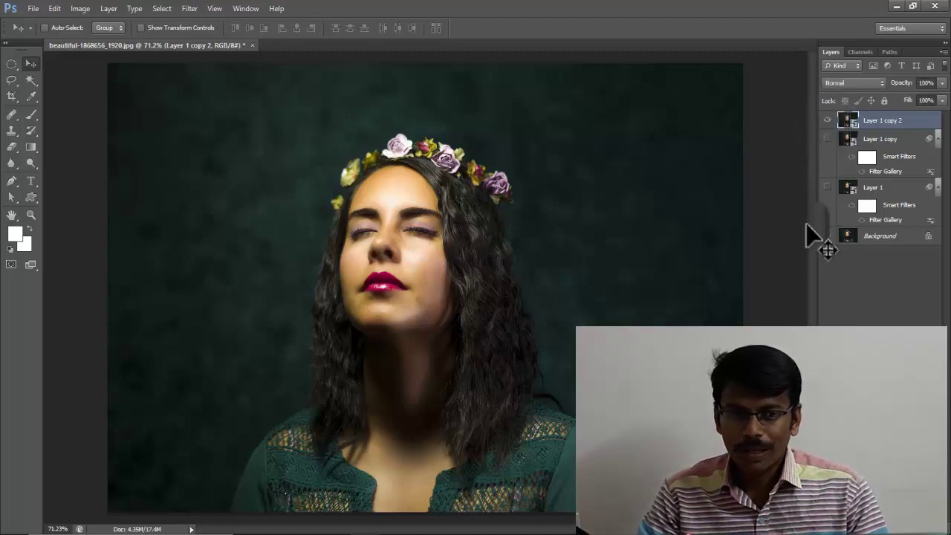
Apply a Noise > Median filter with a 12-pixel radius to Layer 1 copy 2.
click(188, 10)
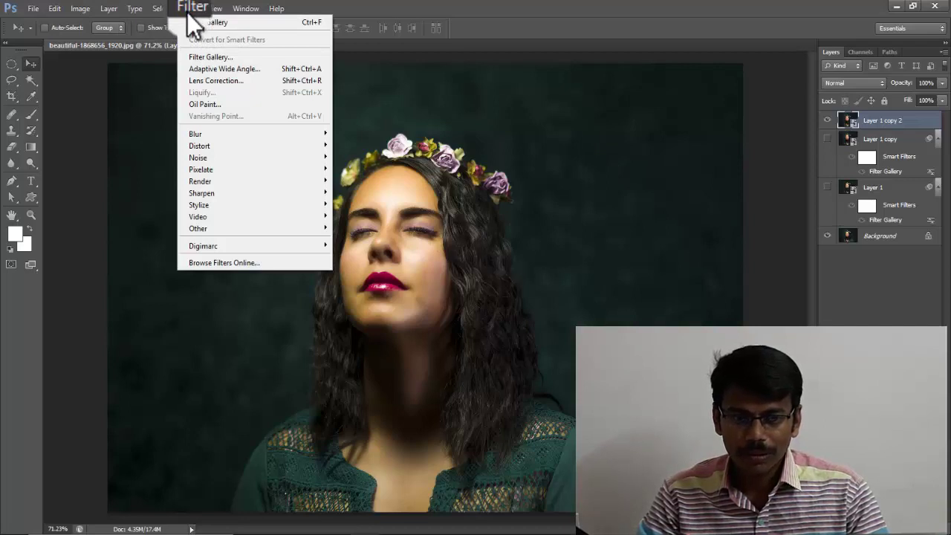
mouse_move(223, 157)
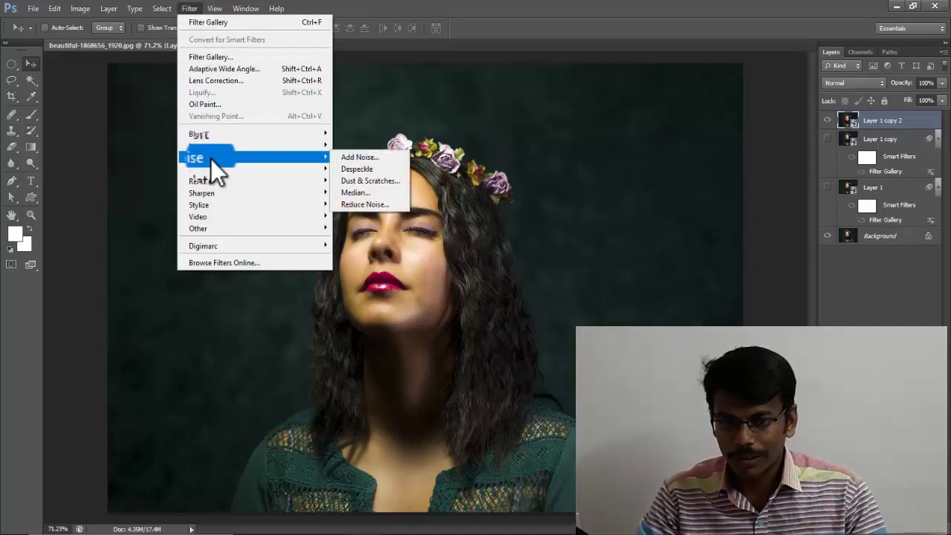
click(364, 195)
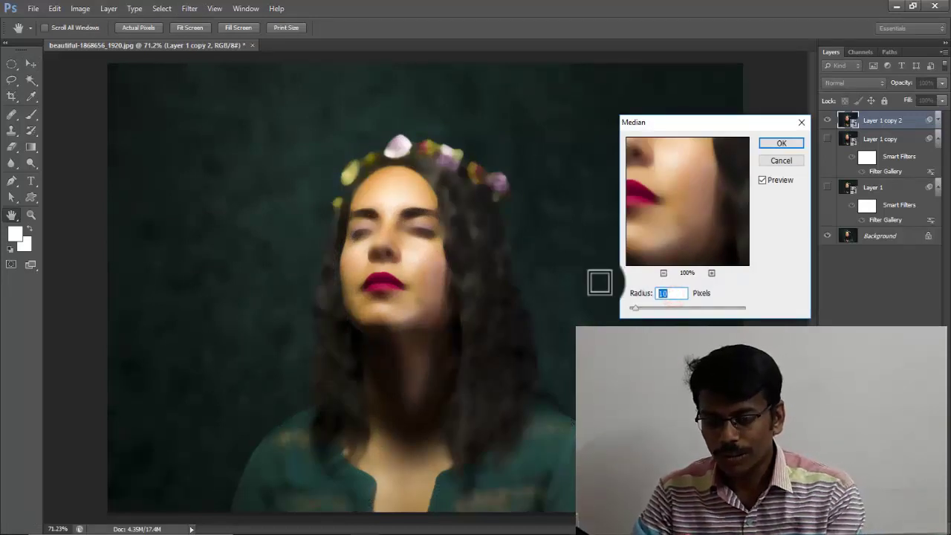
text(2)
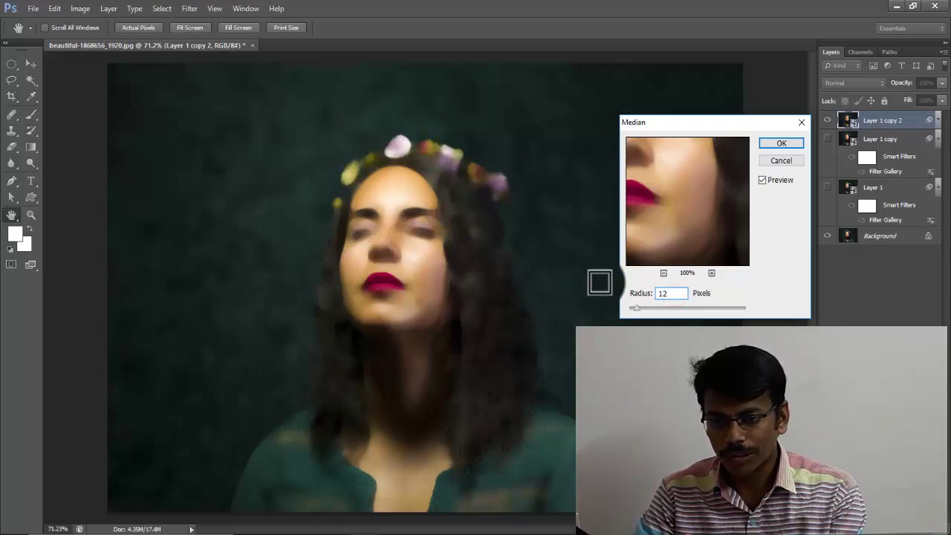
click(784, 145)
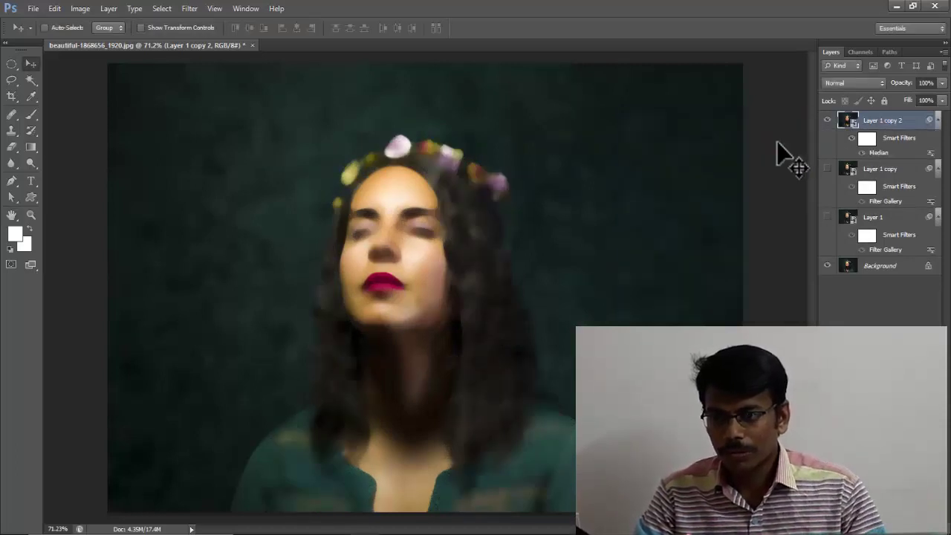
Set Layer 1 copy 2 to Soft Light blending, undoing an accidental layer move.
click(842, 82)
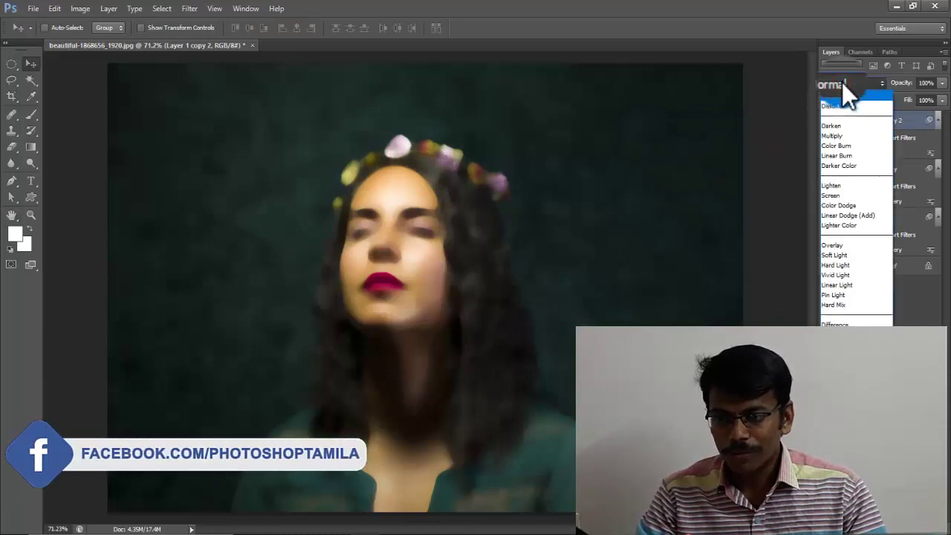
click(846, 255)
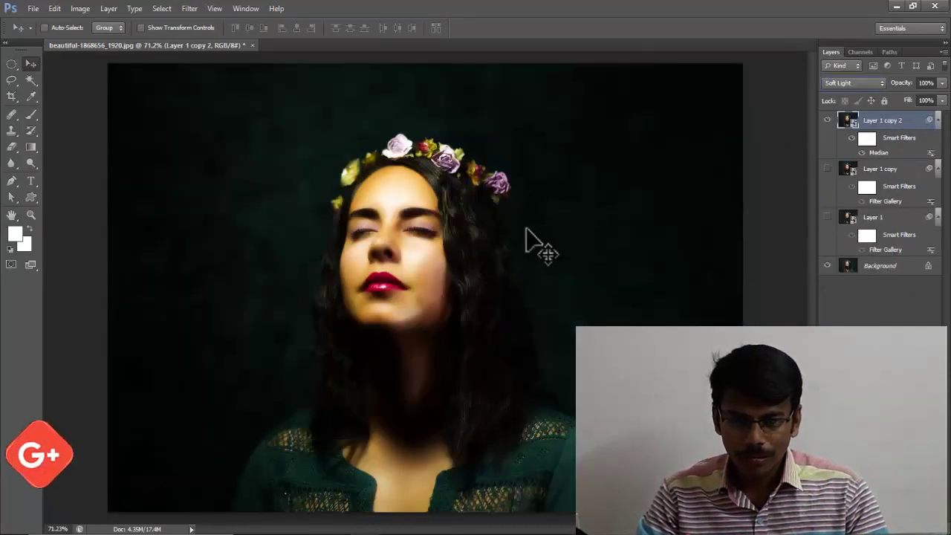
mouse_move(332, 135)
mouse_down()
mouse_move(499, 340)
mouse_move(471, 280)
mouse_up()
key(ctrl+z)
Zoom in on the face and select Layer 1 copy.
key(z)
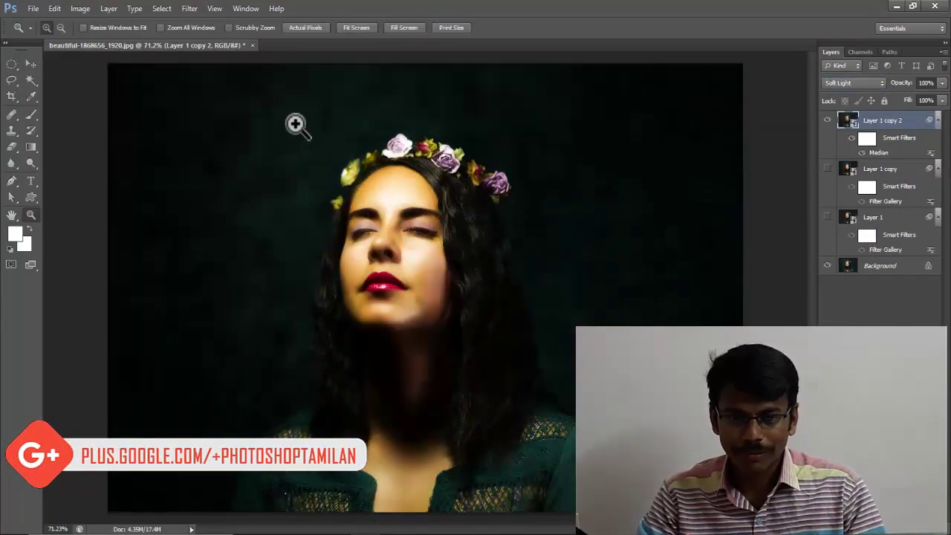
drag(295, 123, 548, 372)
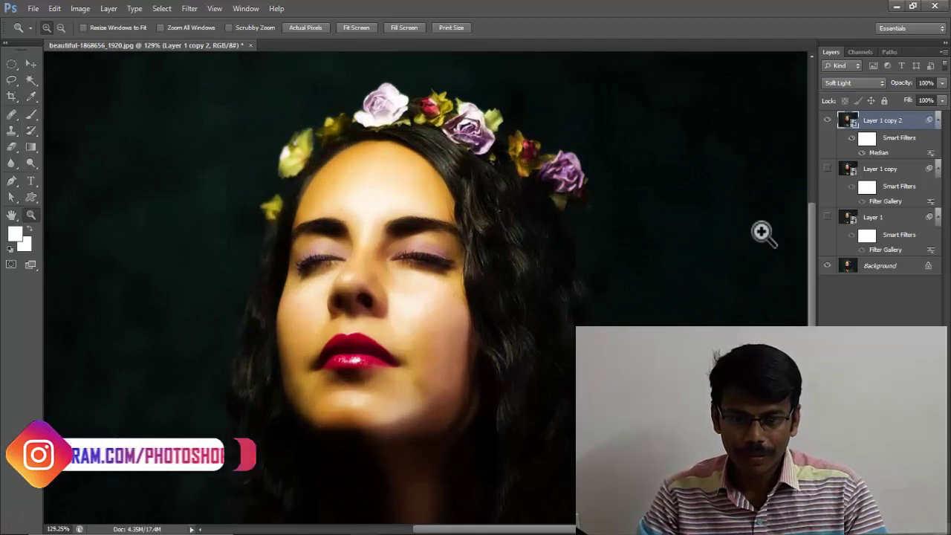
drag(550, 342, 569, 305)
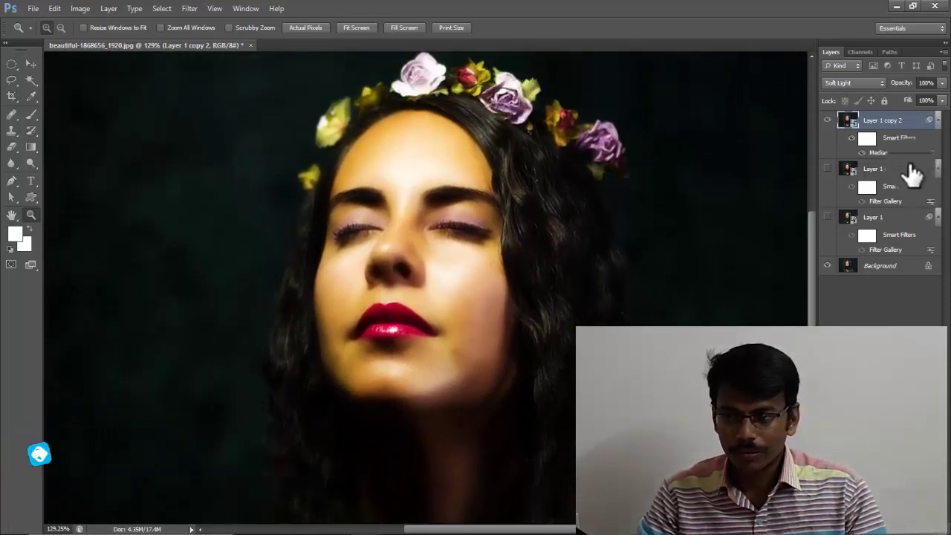
drag(913, 174, 896, 212)
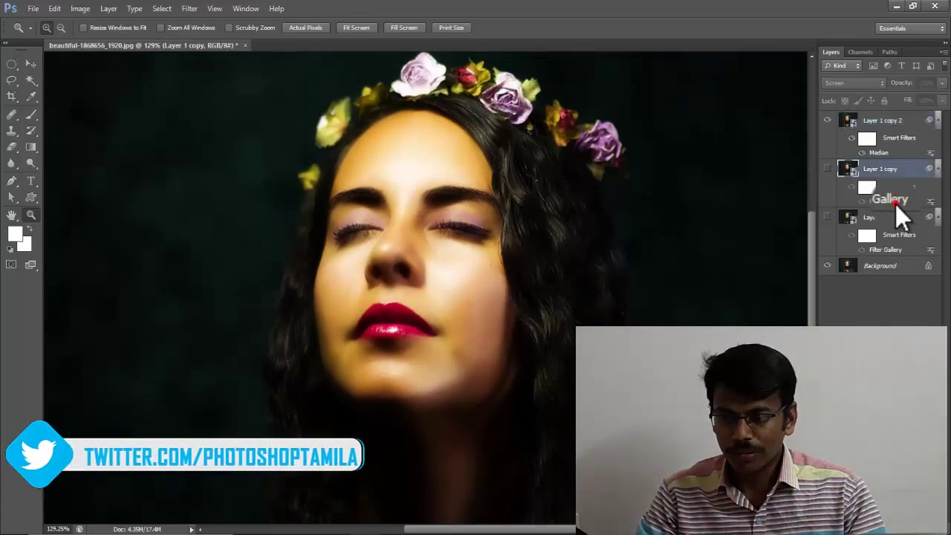
Reopen Layer 1 copy's Dry Brush smart filter and change it to Brush Size 8, Brush Detail 9.
double_click(896, 202)
drag(489, 217, 442, 192)
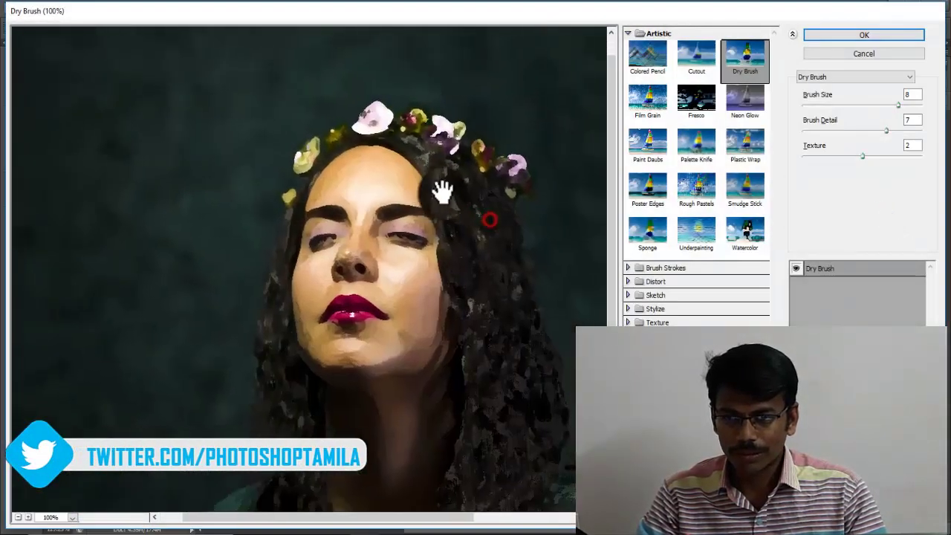
mouse_move(903, 108)
mouse_down()
mouse_move(891, 134)
mouse_move(905, 140)
mouse_up()
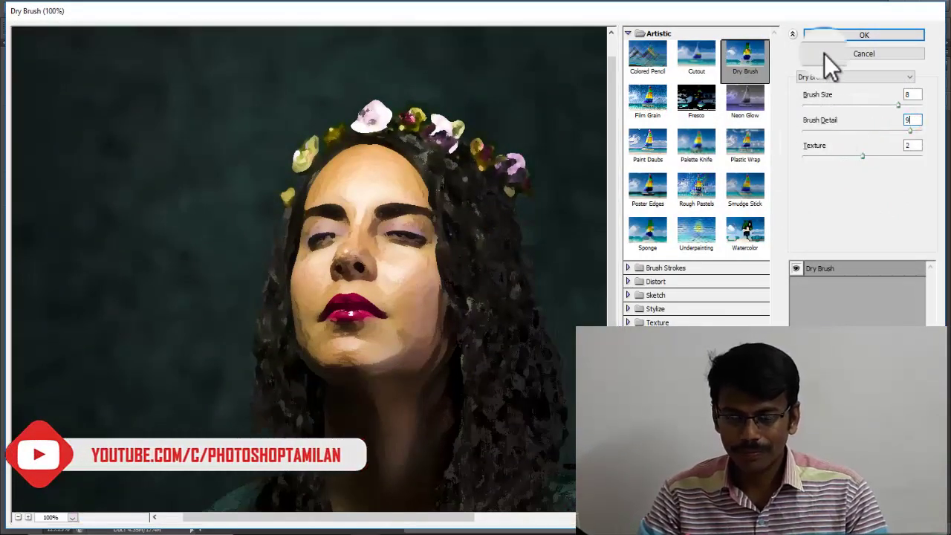
click(839, 36)
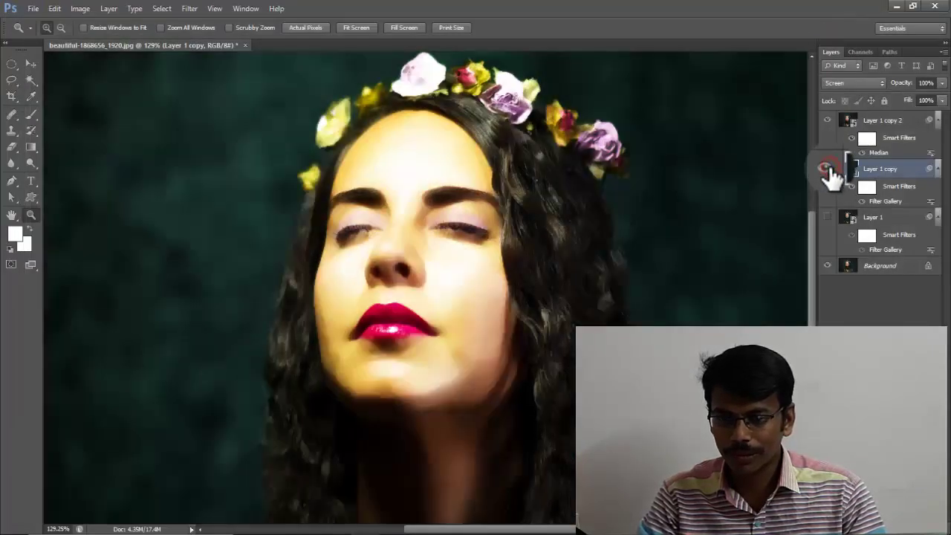
Show Layer 1 copy, fit the image, and toggle the effect layers to compare with the original.
click(827, 217)
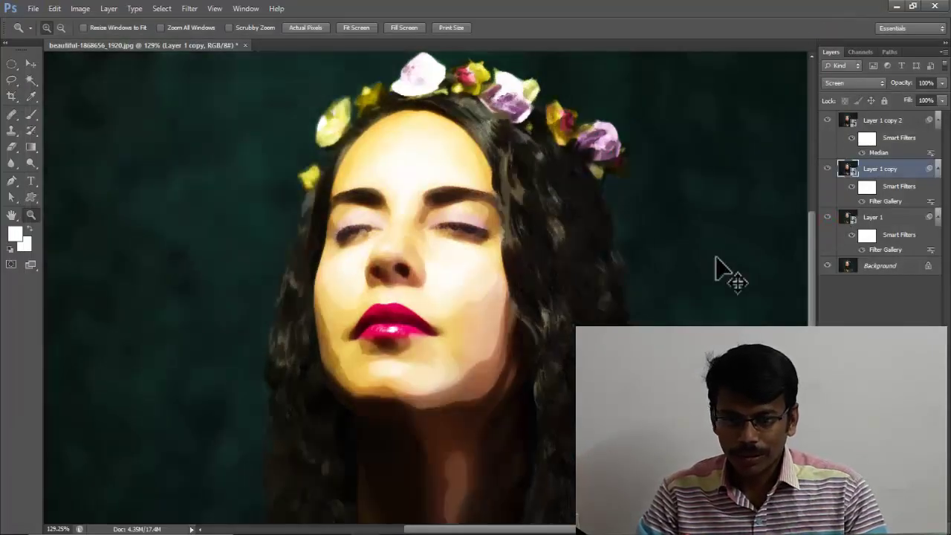
key(ctrl+0)
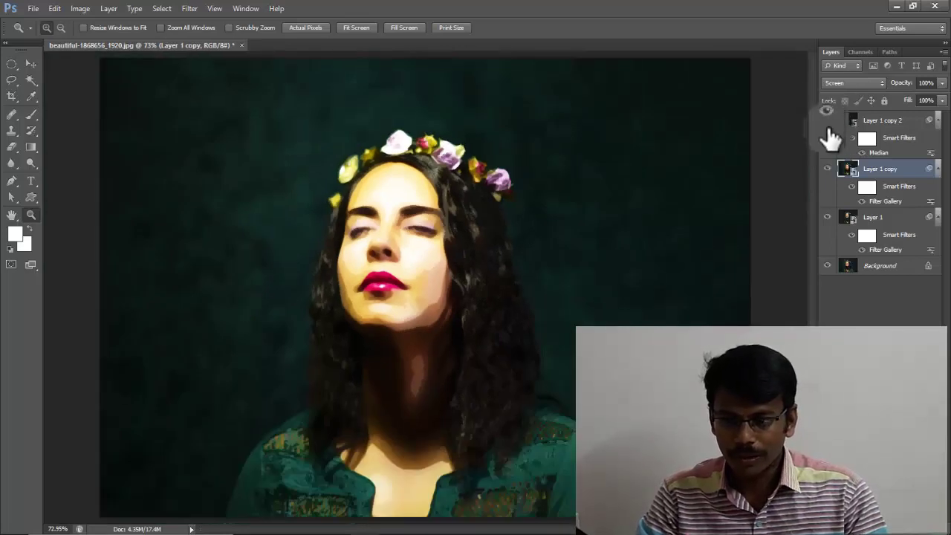
drag(850, 127, 854, 123)
drag(884, 200, 879, 212)
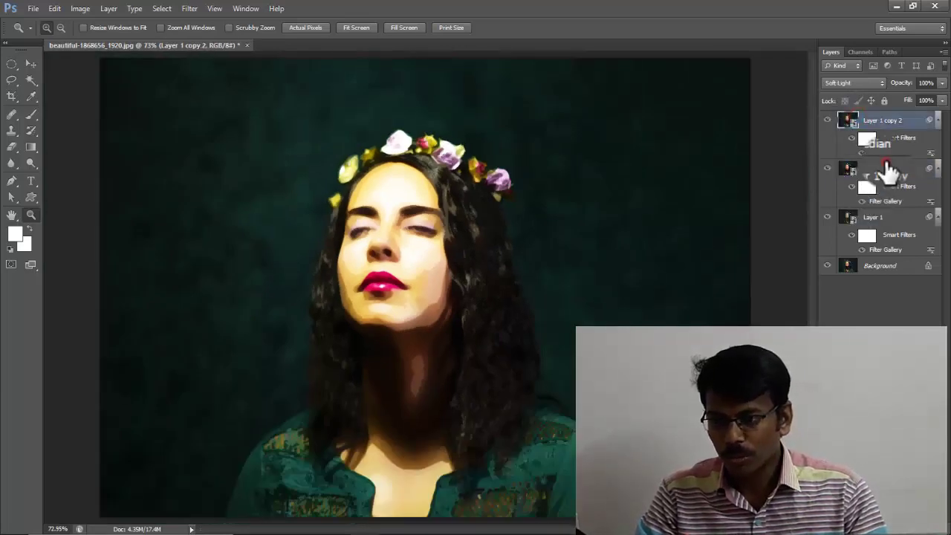
mouse_move(888, 172)
mouse_down()
mouse_move(890, 216)
mouse_move(881, 212)
mouse_up()
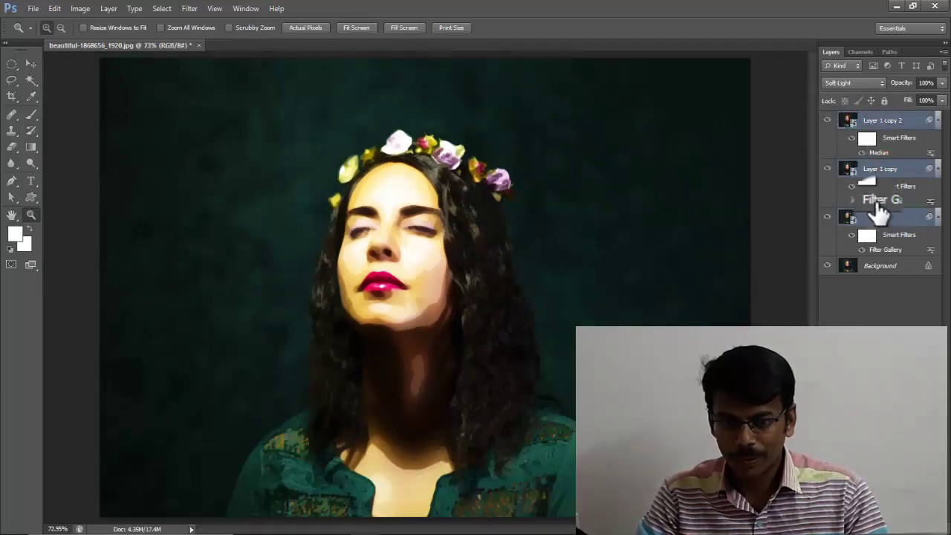
mouse_move(816, 229)
mouse_down()
mouse_move(833, 136)
mouse_move(828, 164)
mouse_move(827, 121)
mouse_move(830, 246)
mouse_up()
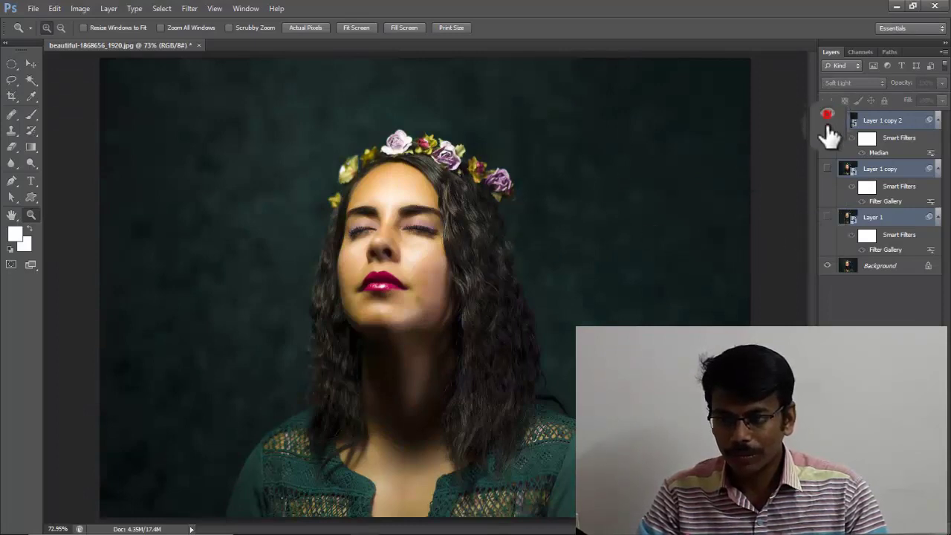
drag(829, 136, 831, 236)
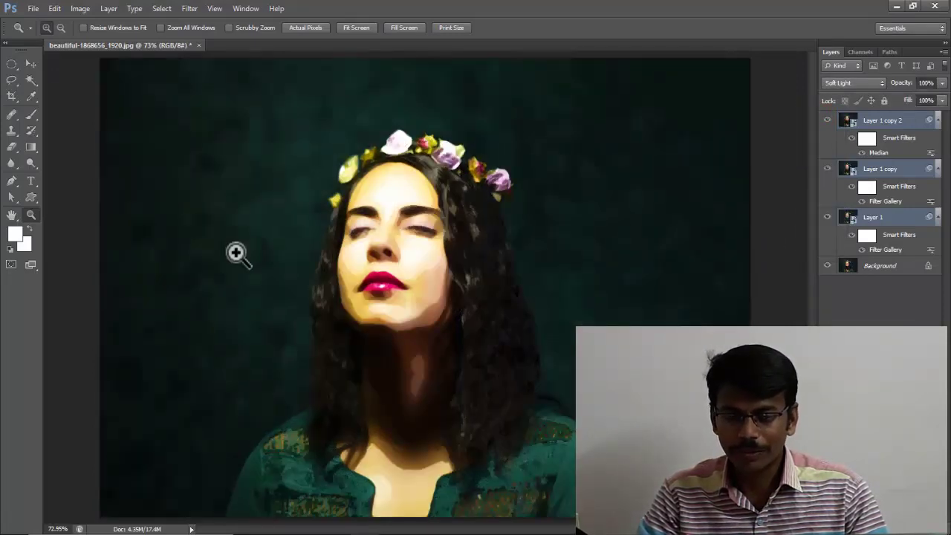